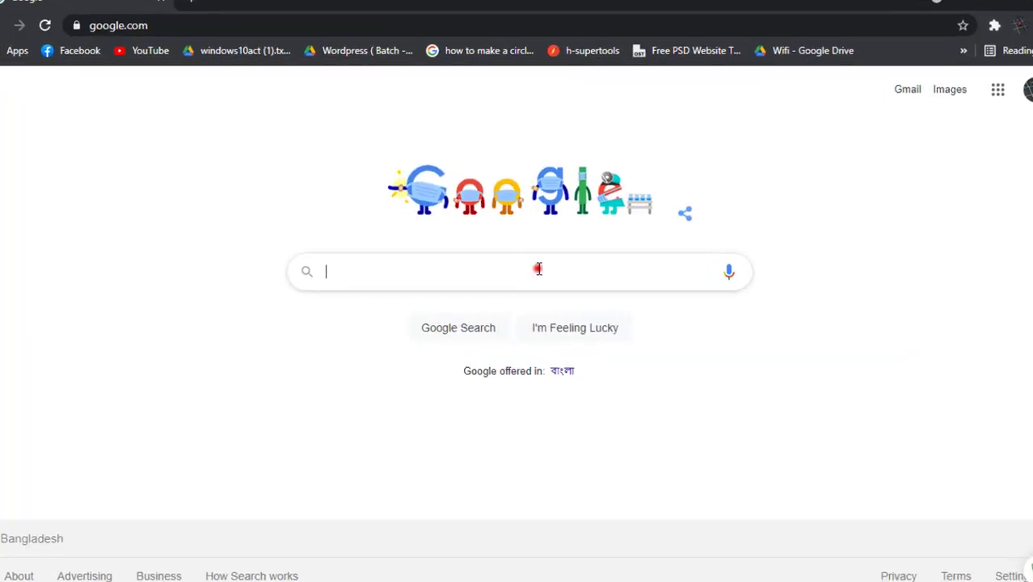
Search Google for 'bitdefender trial version' by picking it from the recent-search suggestions
click(538, 269)
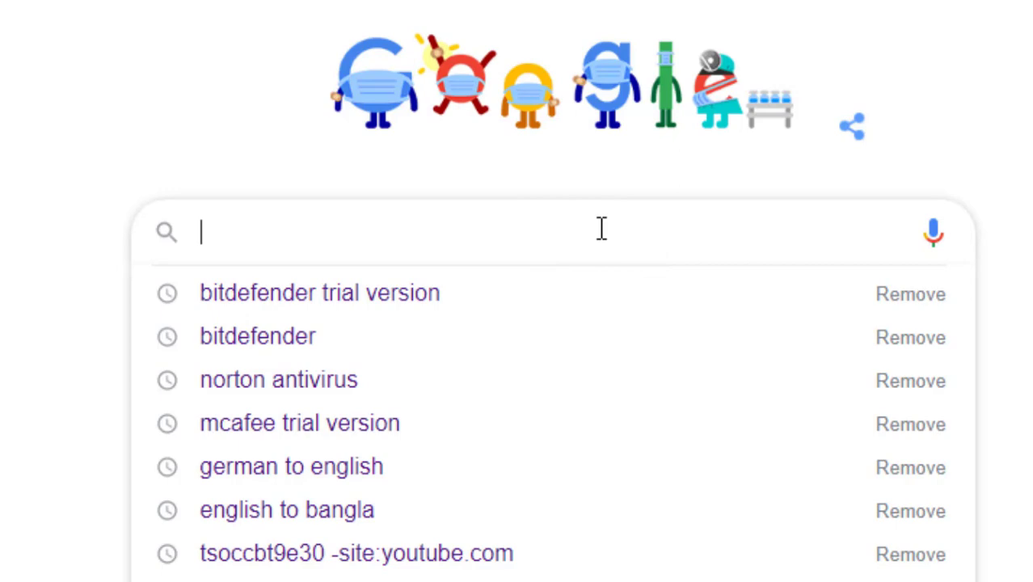
key(Down)
key(Escape)
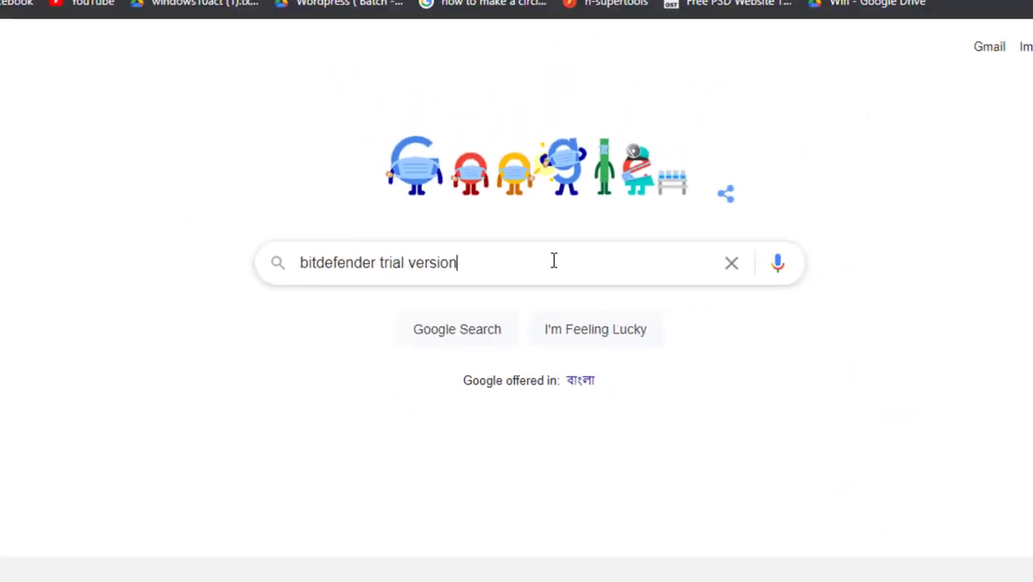
key(Return)
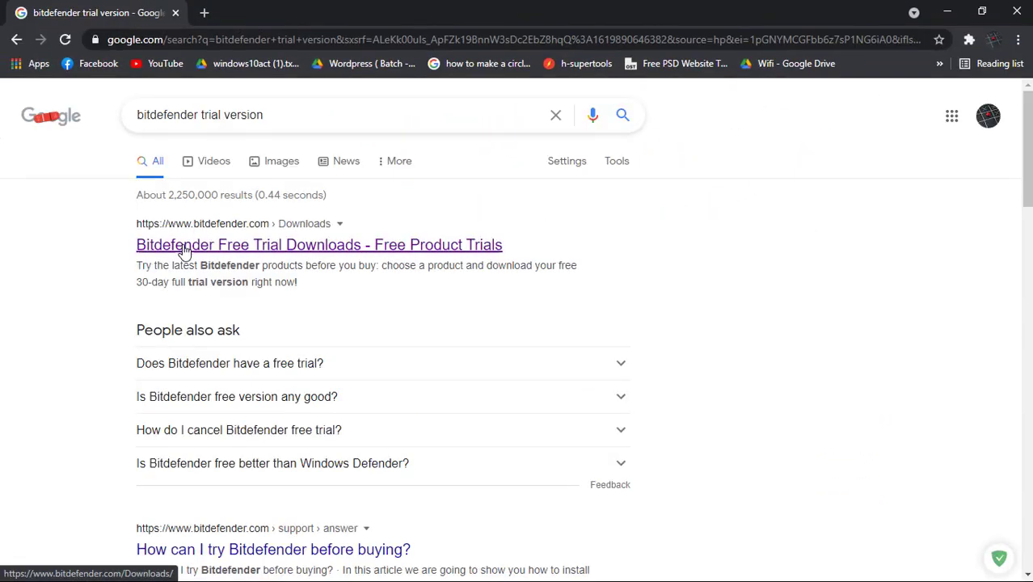
Open Bitdefender's Free Trial Downloads page and scroll to the Internet Security 30-day trial
click(359, 249)
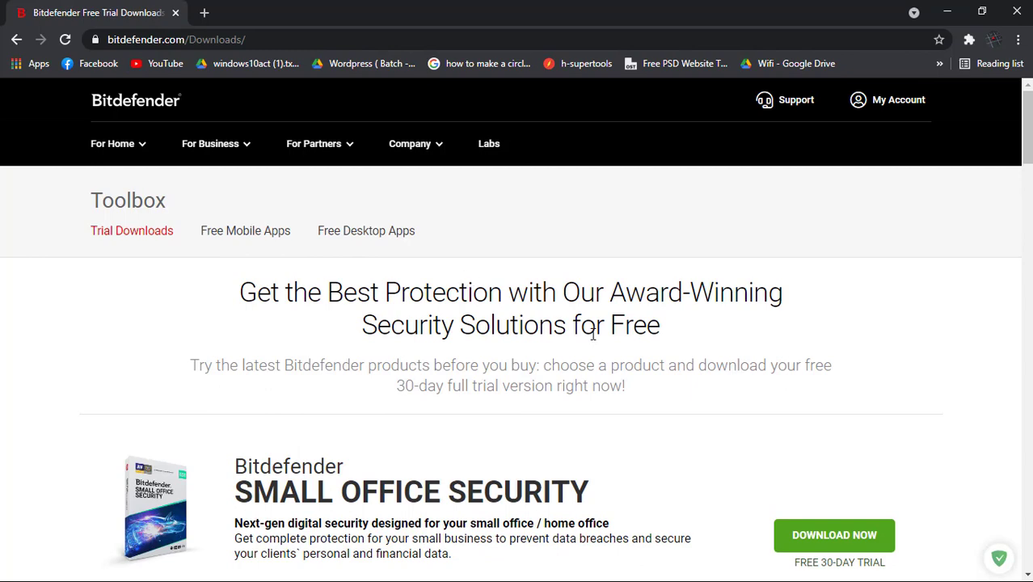
scroll(593, 334, down, 4)
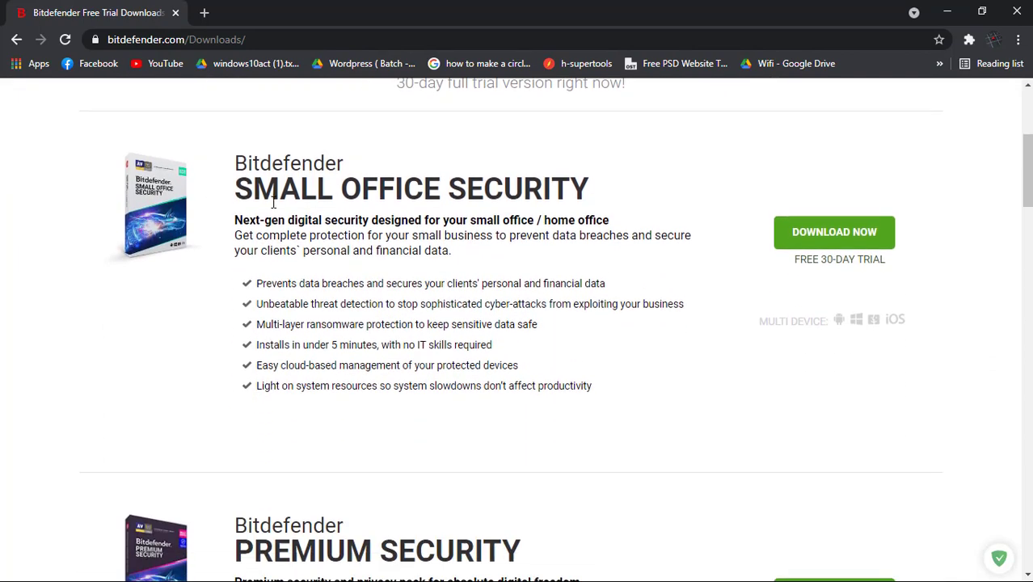
scroll(522, 217, down, 3)
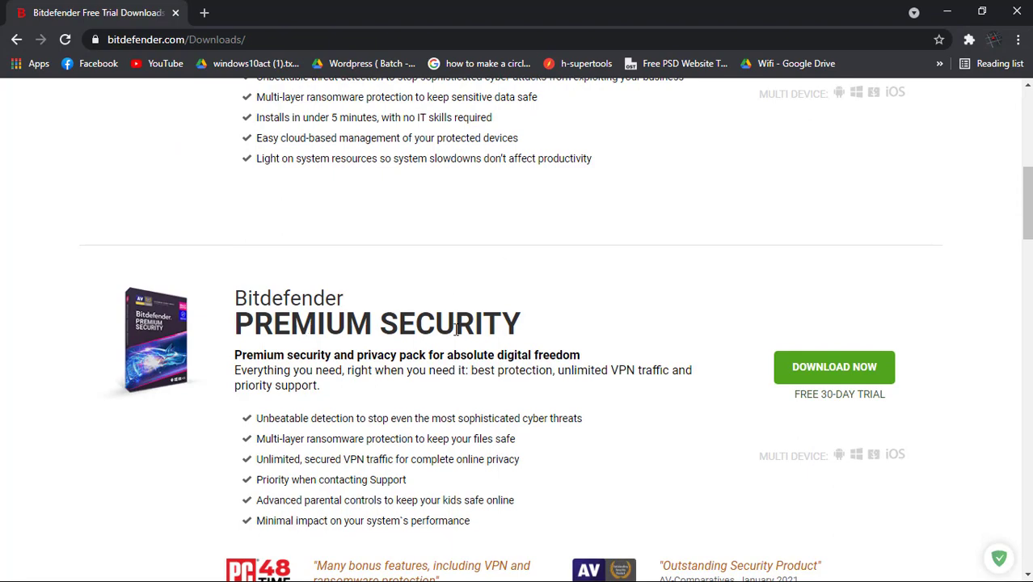
scroll(459, 331, down, 6)
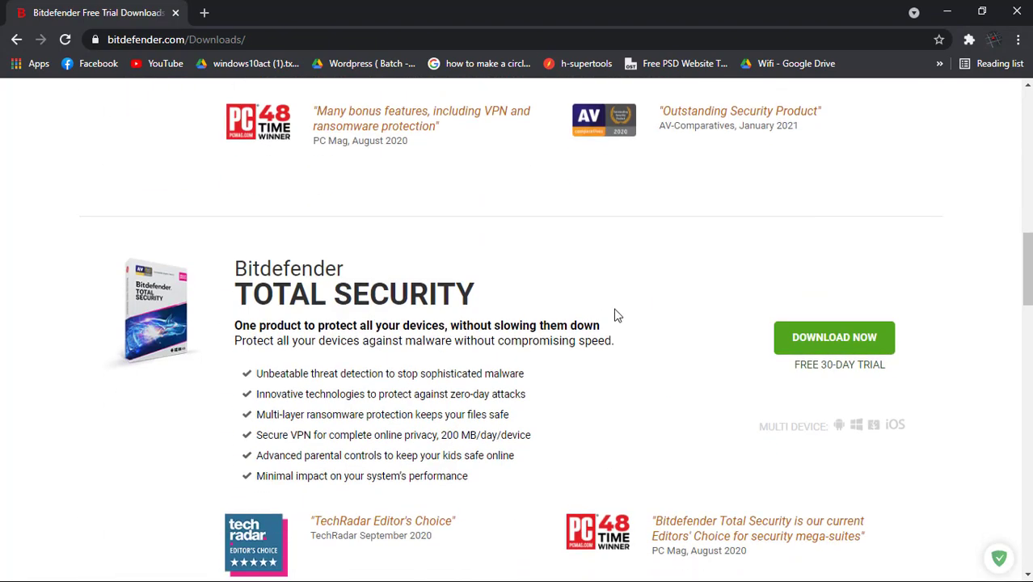
scroll(616, 316, down, 3)
scroll(615, 380, up, 3)
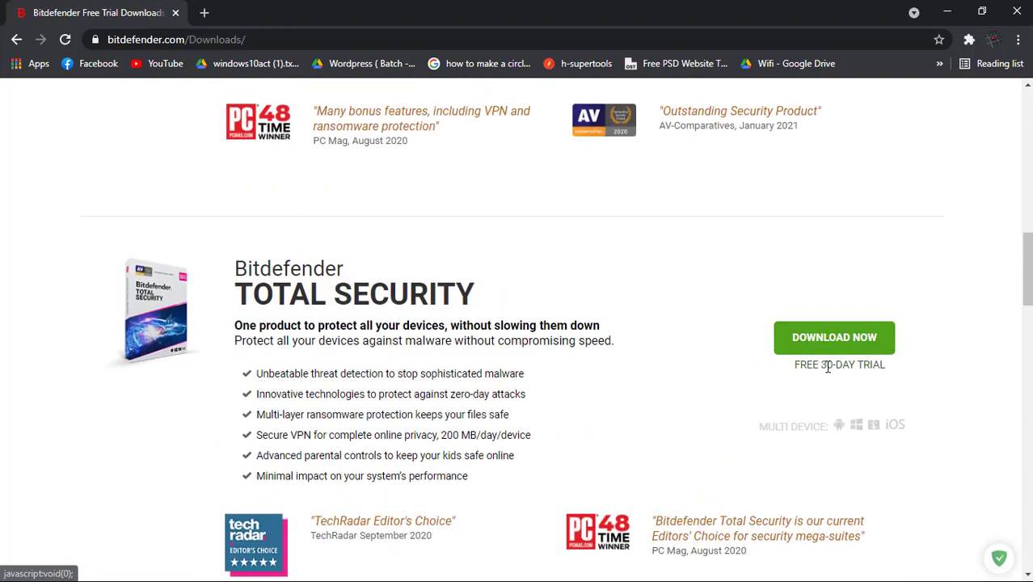
scroll(876, 364, down, 8)
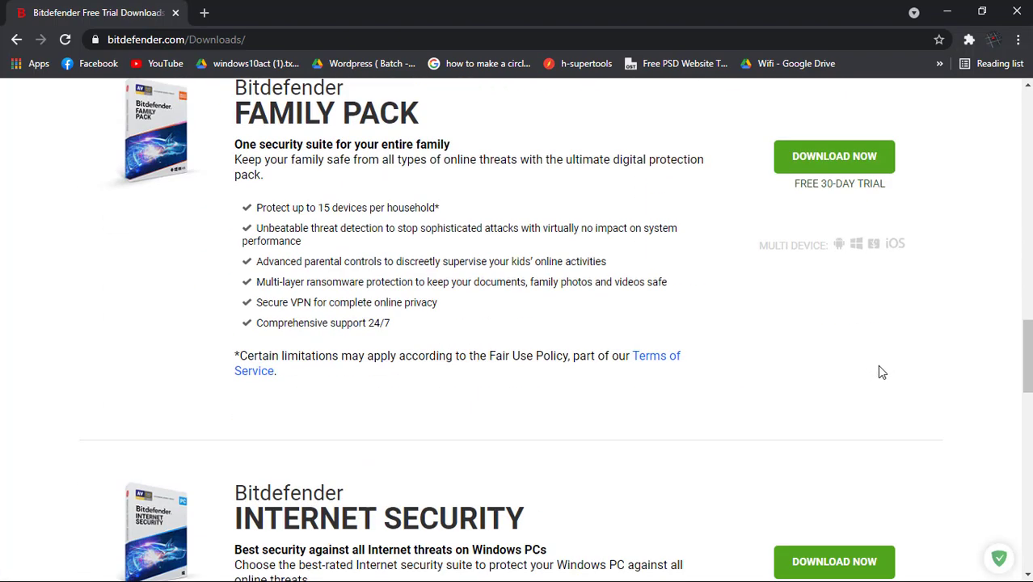
scroll(640, 367, down, 3)
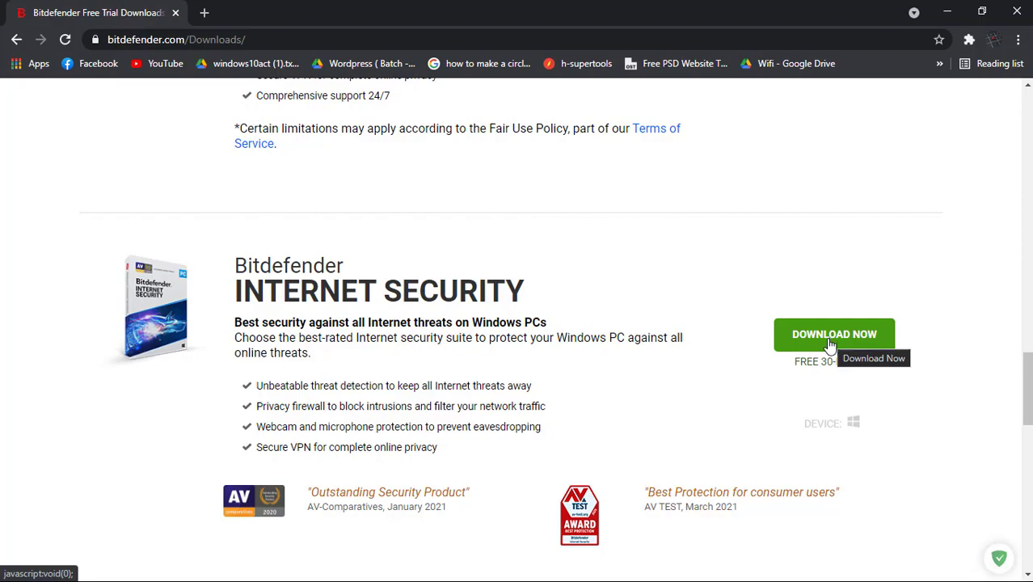
scroll(830, 345, up, 8)
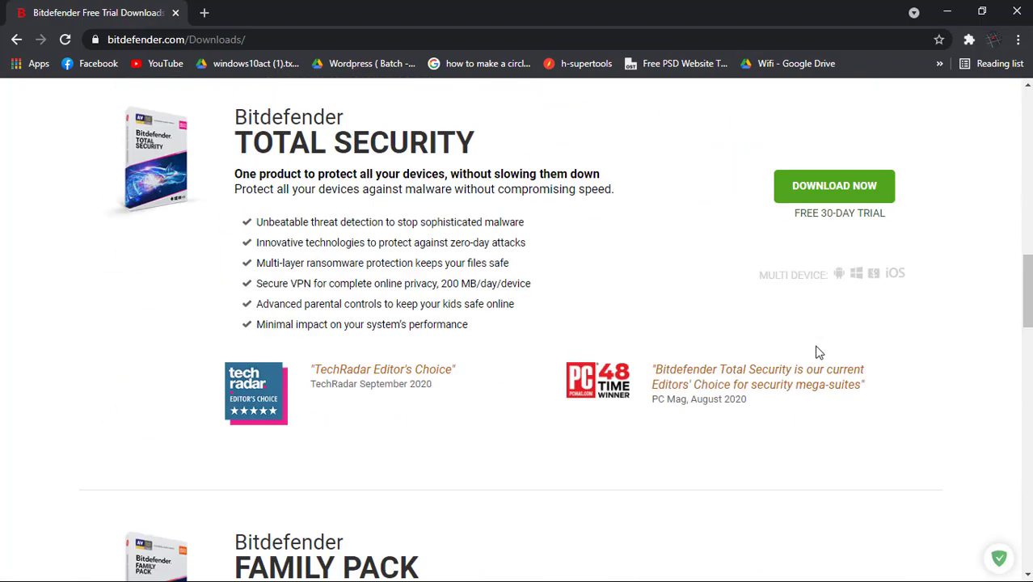
scroll(816, 353, down, 14)
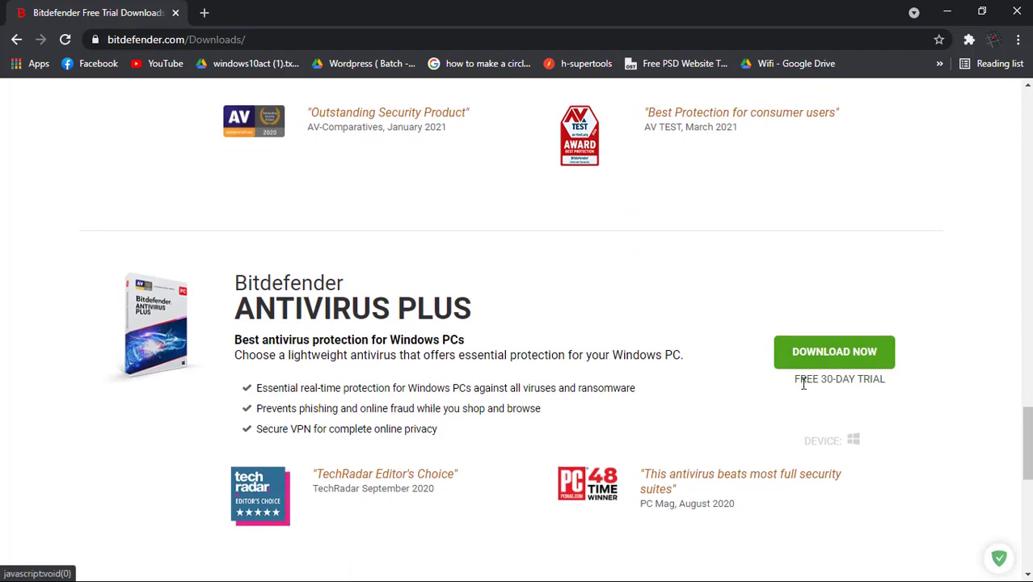
scroll(803, 385, down, 1)
scroll(801, 392, up, 6)
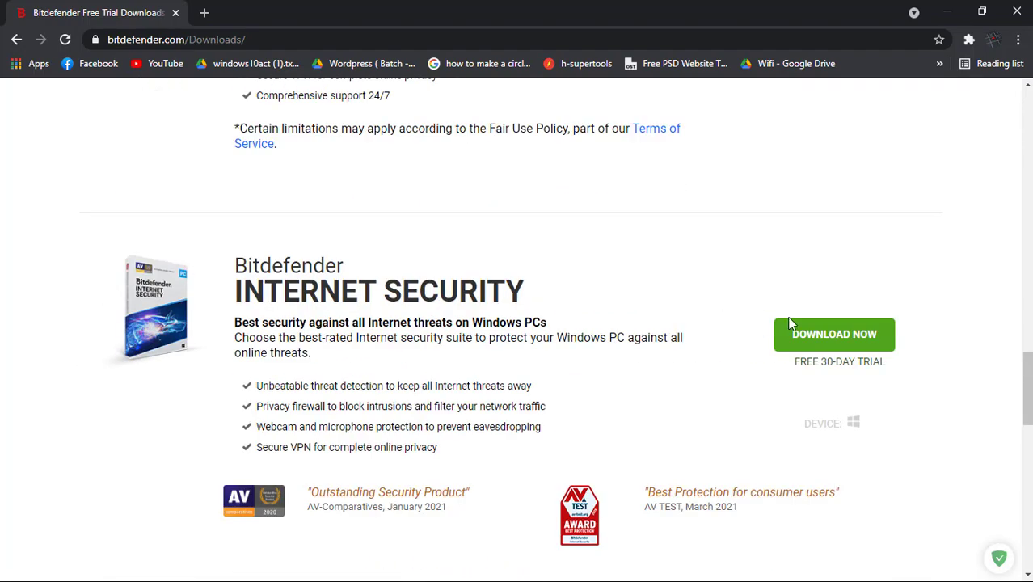
Download the Internet Security trial installer bitdefender_isecurity.exe (12.91 MB) with IDM and open its folder
click(875, 336)
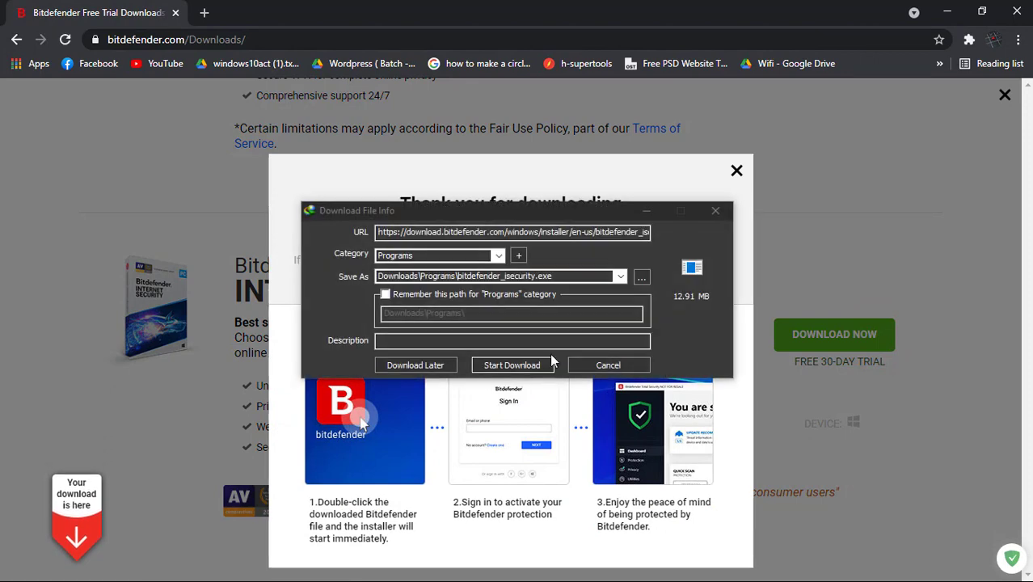
click(511, 365)
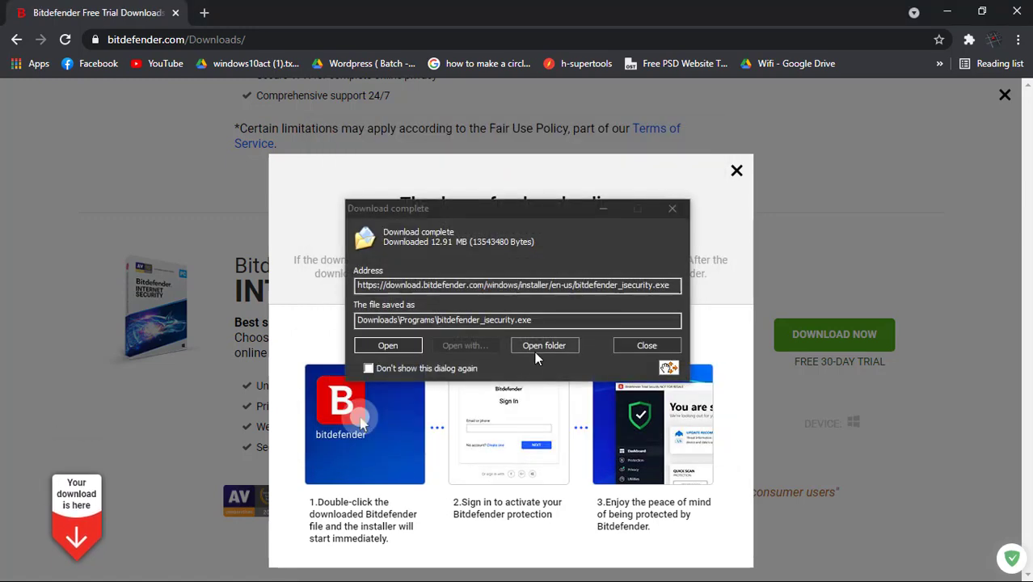
click(535, 346)
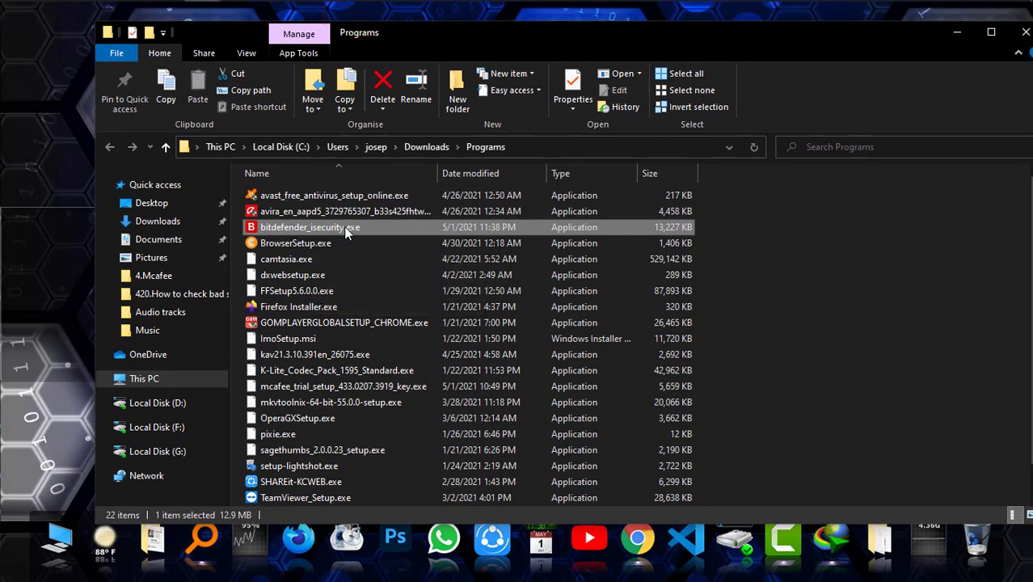
Run bitdefender_isecurity.exe from the Downloads\Programs folder
double_click(329, 231)
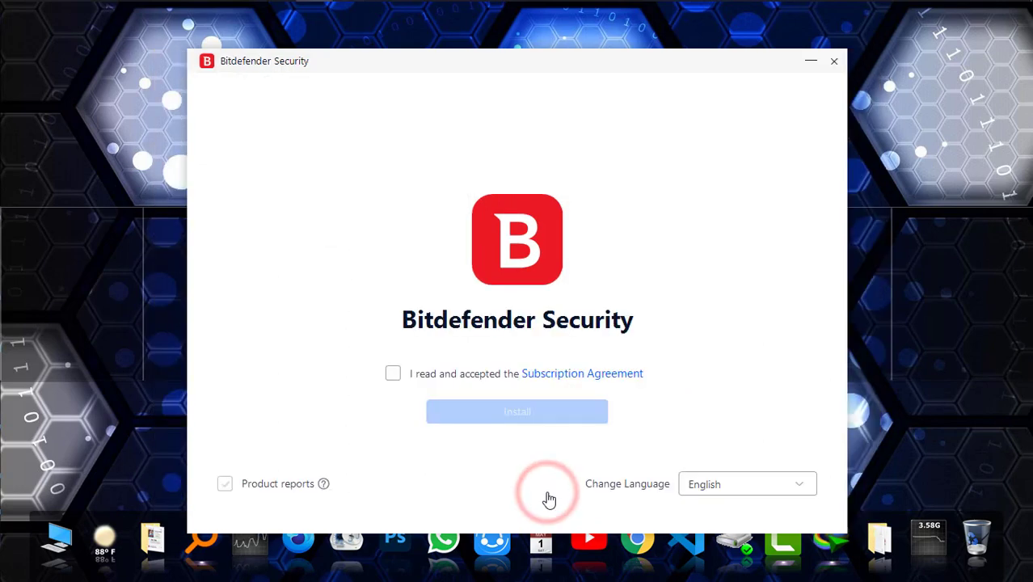
Accept the Subscription Agreement and install Bitdefender Internet Security
click(391, 377)
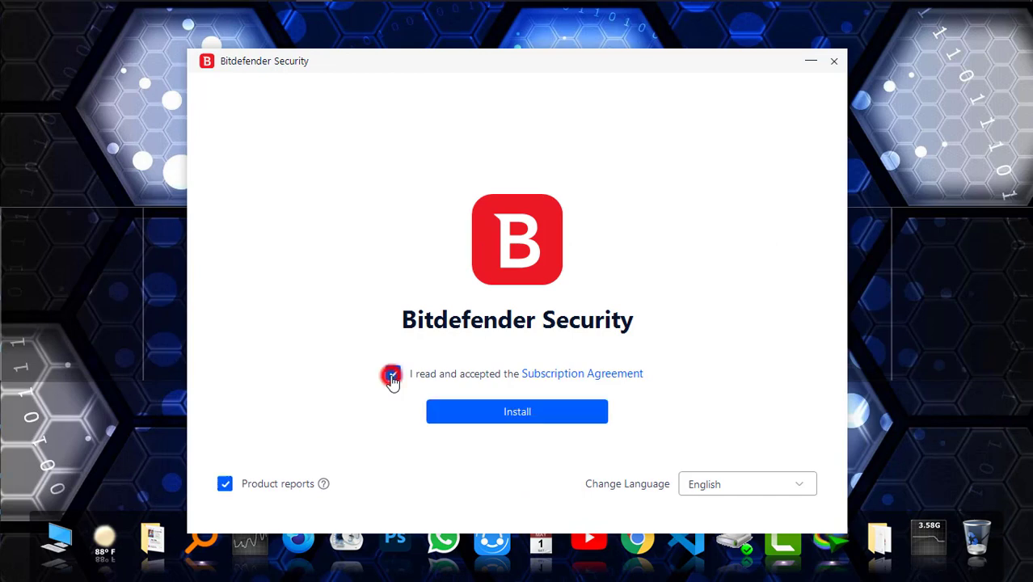
click(564, 413)
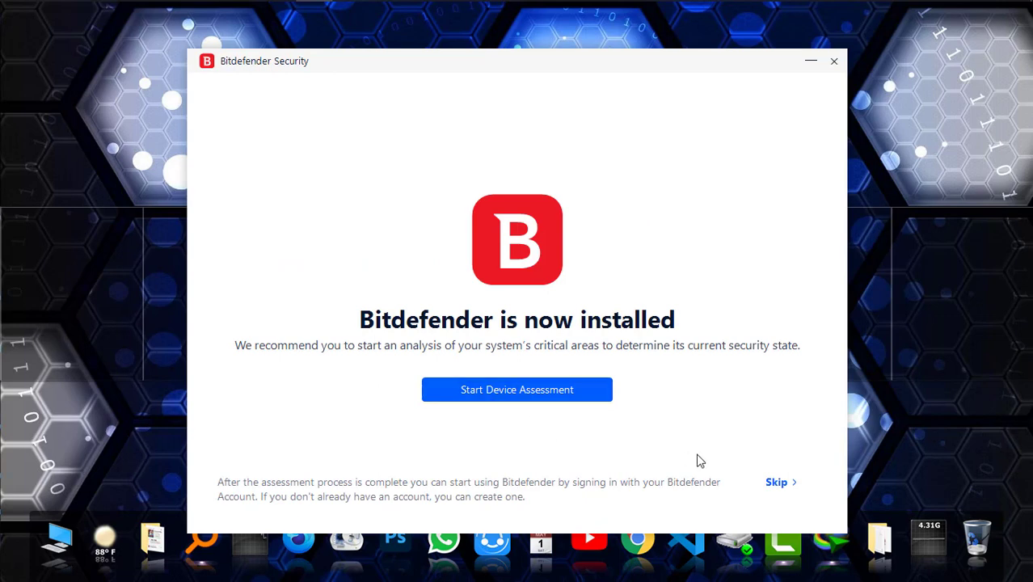
Skip the device assessment and fill in the account's full name, e-mail address and password
click(777, 483)
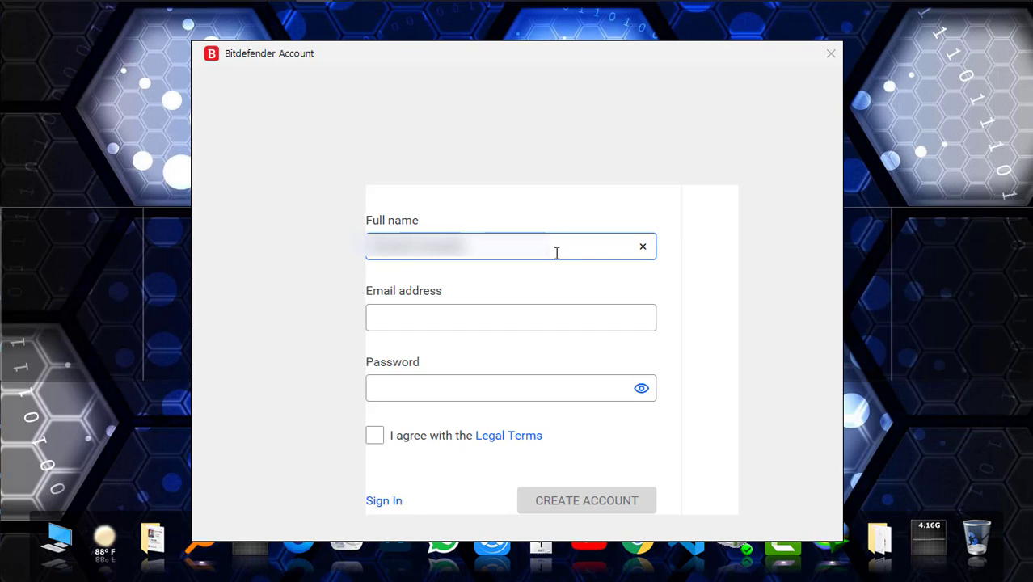
key(Tab)
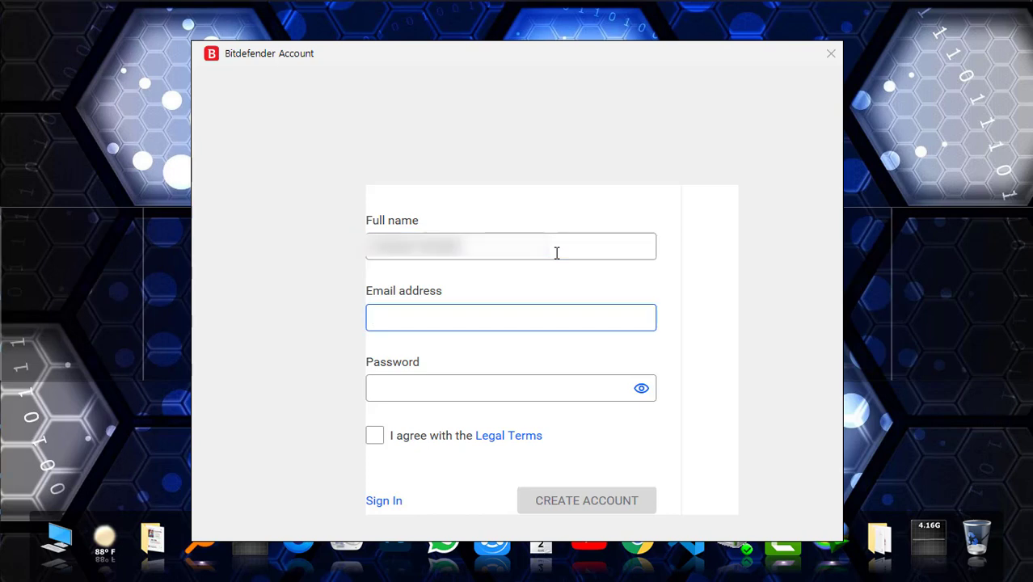
click(546, 308)
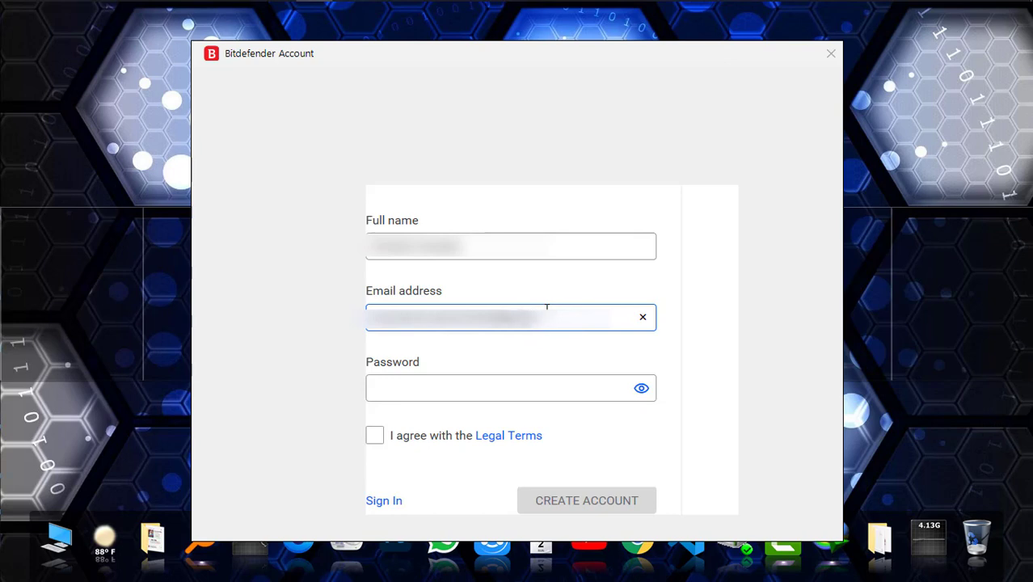
key(Tab)
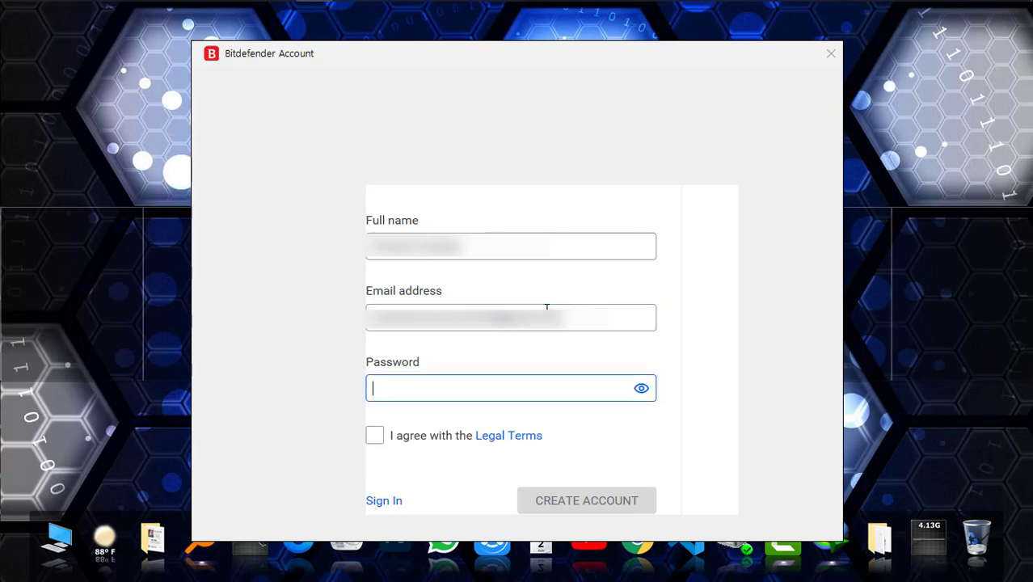
text(•••)
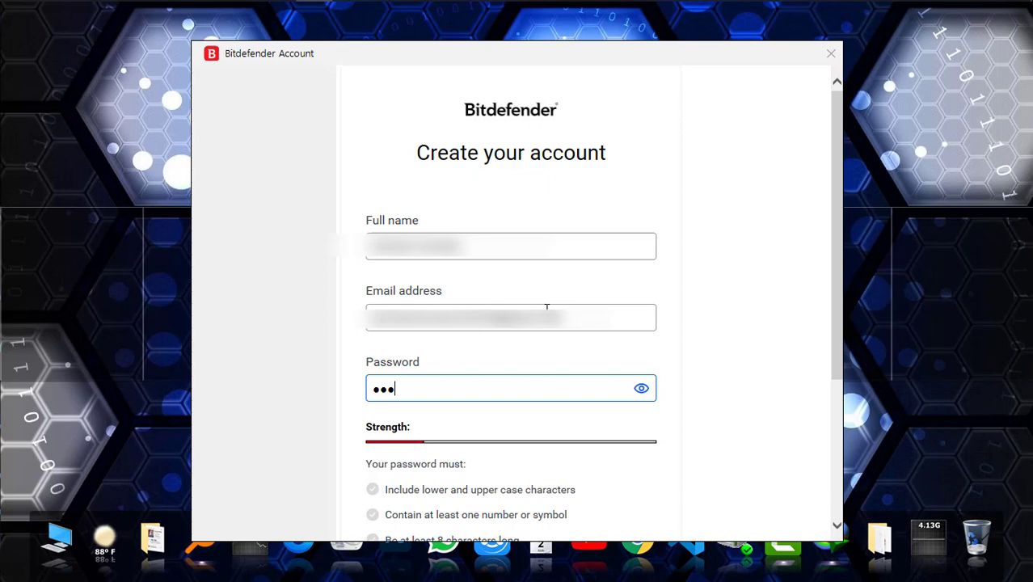
text(•••••••••)
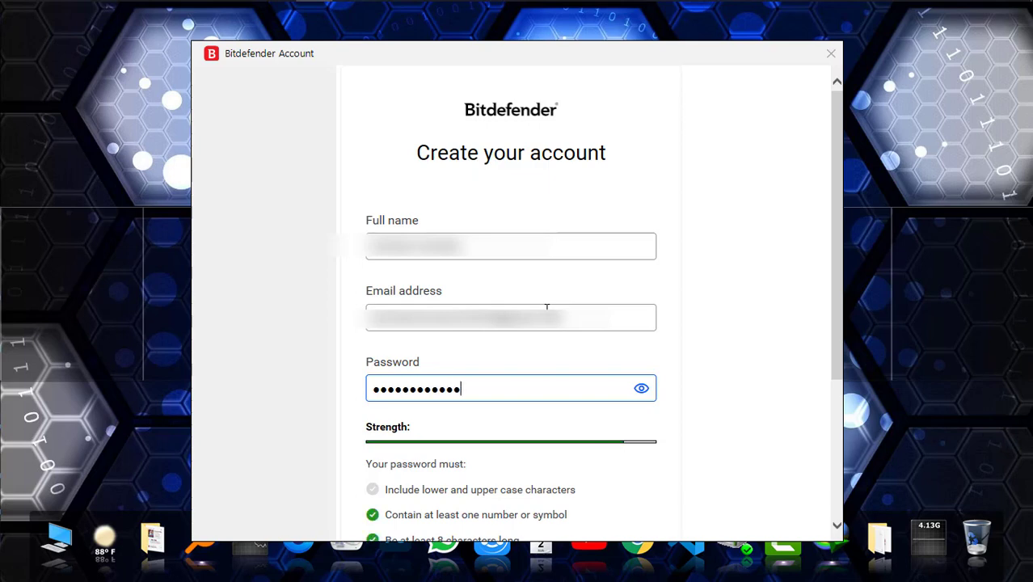
Agree to the Legal Terms and create the Bitdefender account
scroll(546, 307, down, 1)
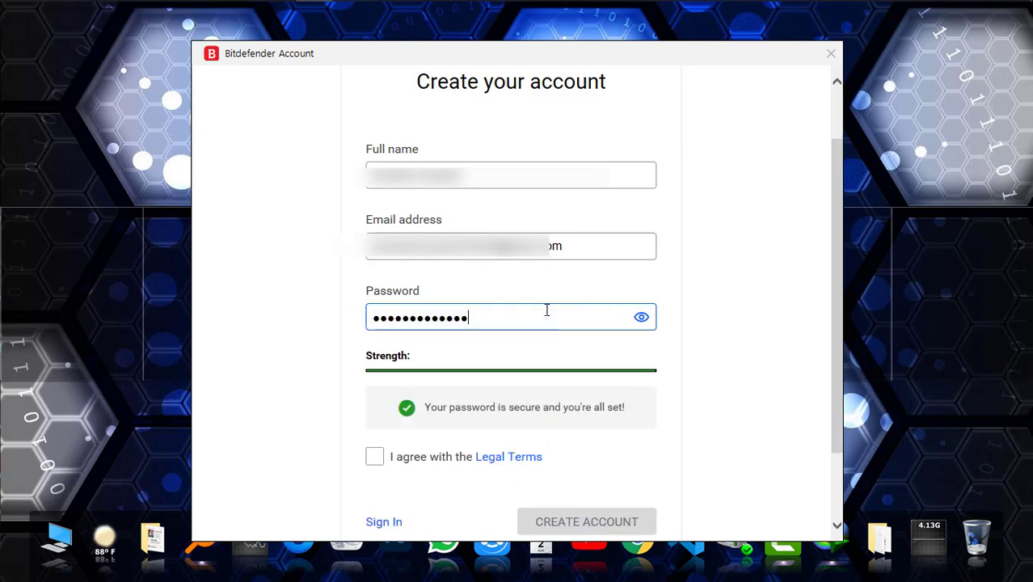
scroll(548, 311, down, 2)
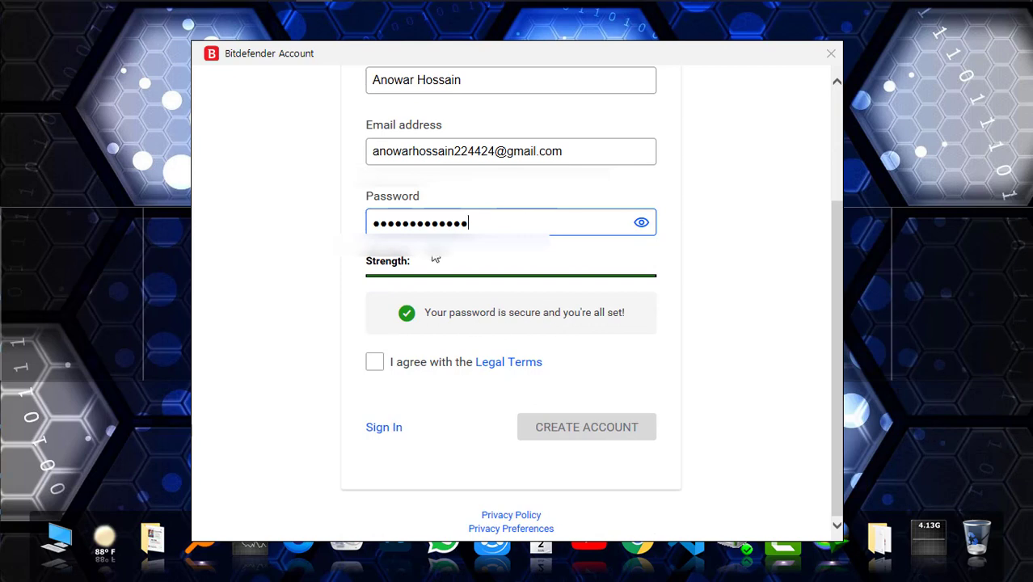
click(377, 363)
click(572, 430)
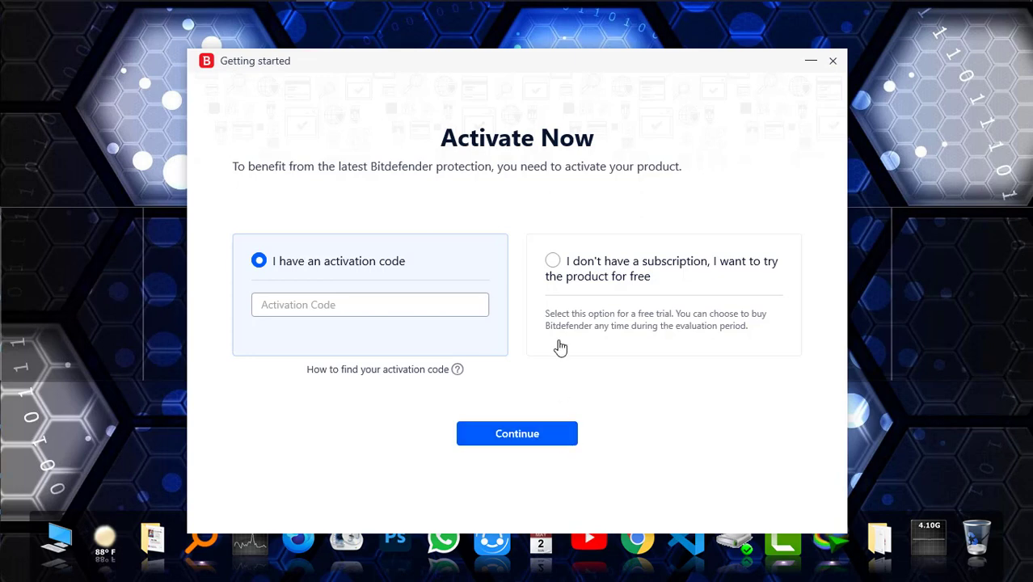
Choose the free trial instead of an activation code and finish activation for 10 devices
click(553, 262)
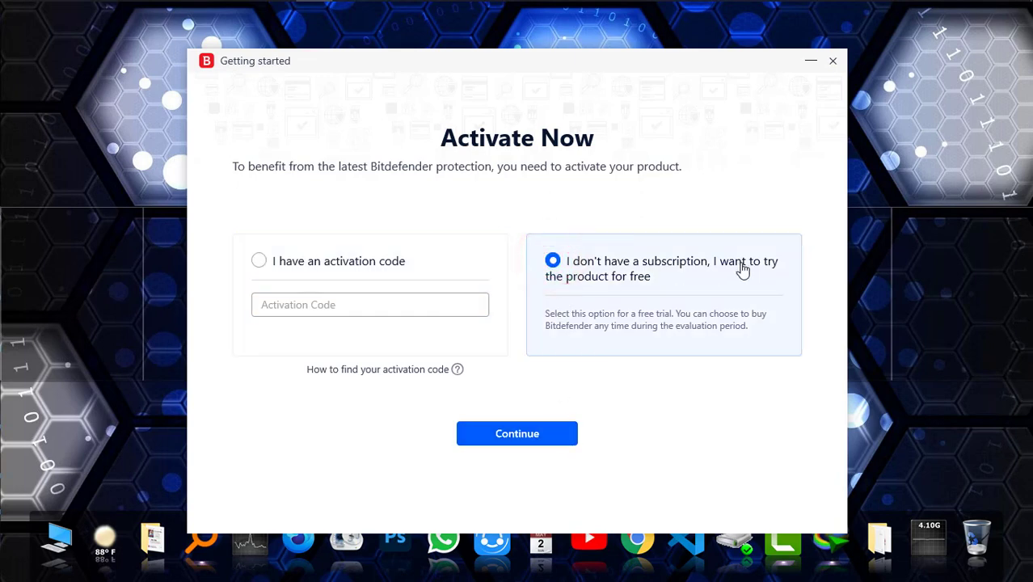
click(545, 433)
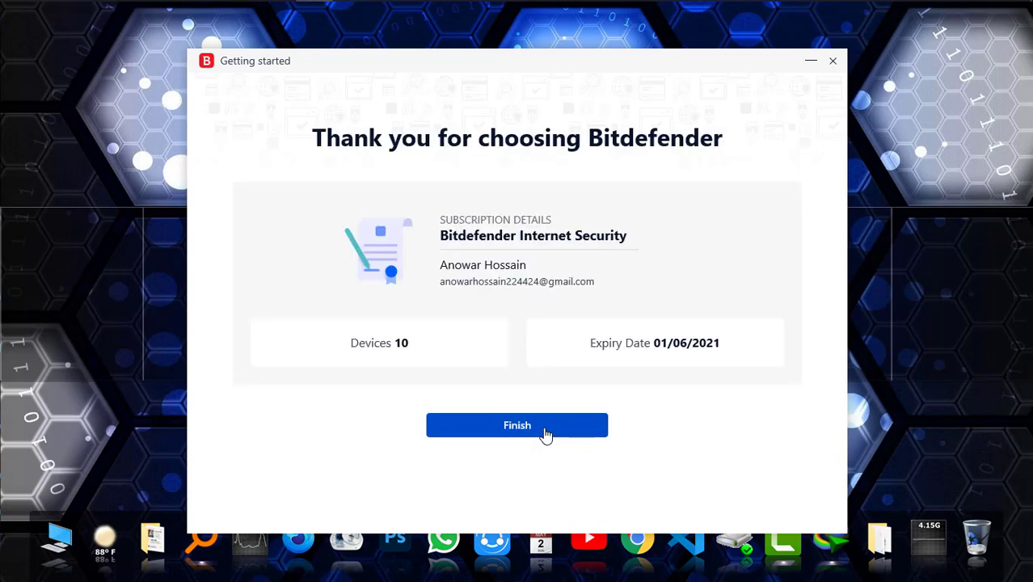
click(545, 433)
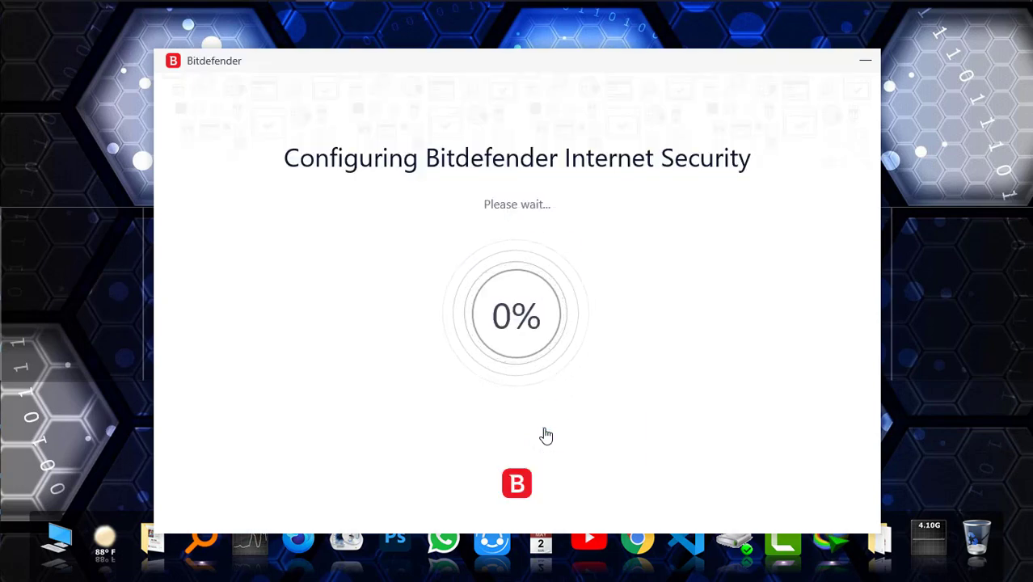
Dismiss the welcome tour and move the window slightly up to show the 'You are safe' dashboard
click(545, 435)
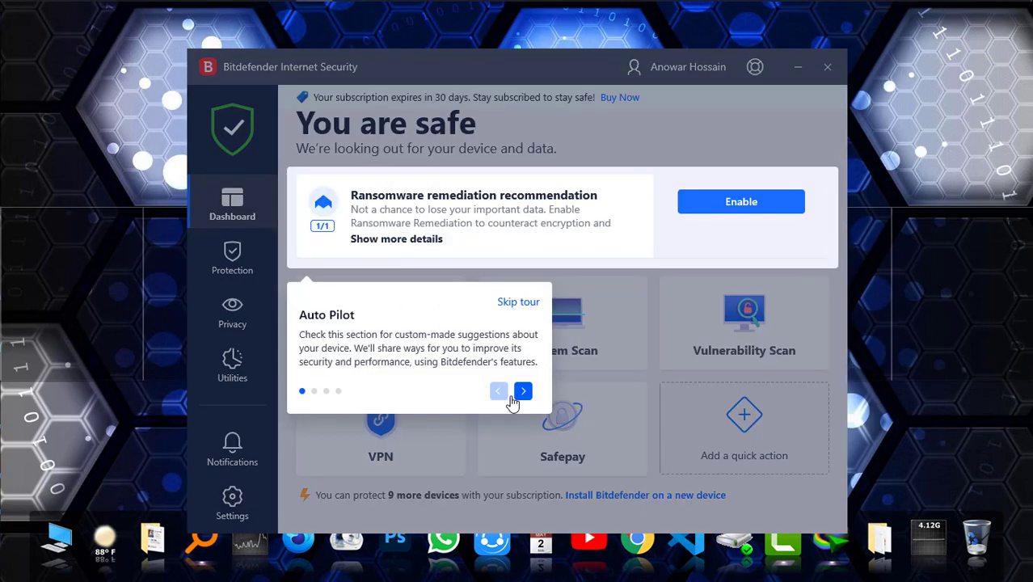
click(523, 391)
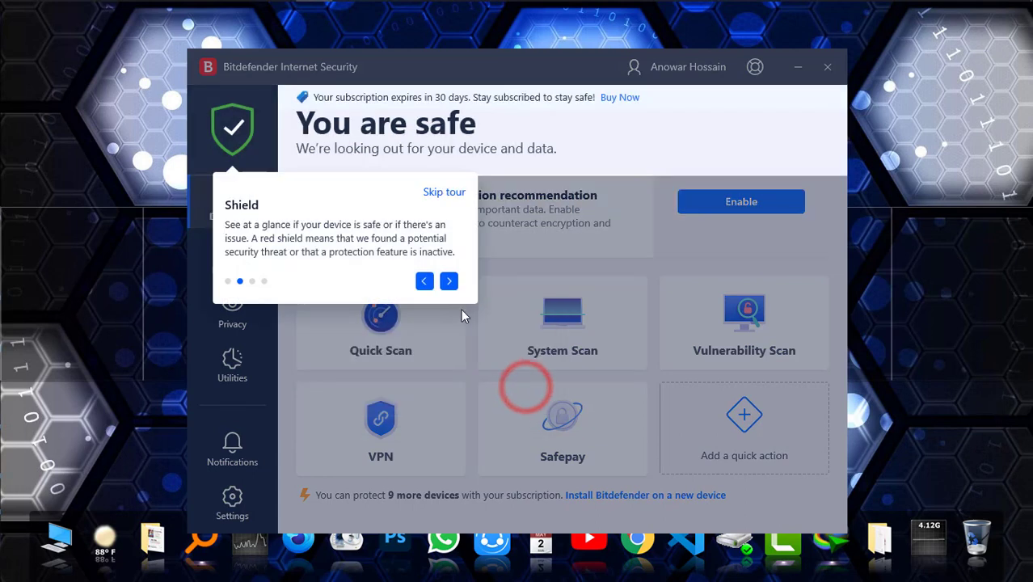
click(444, 191)
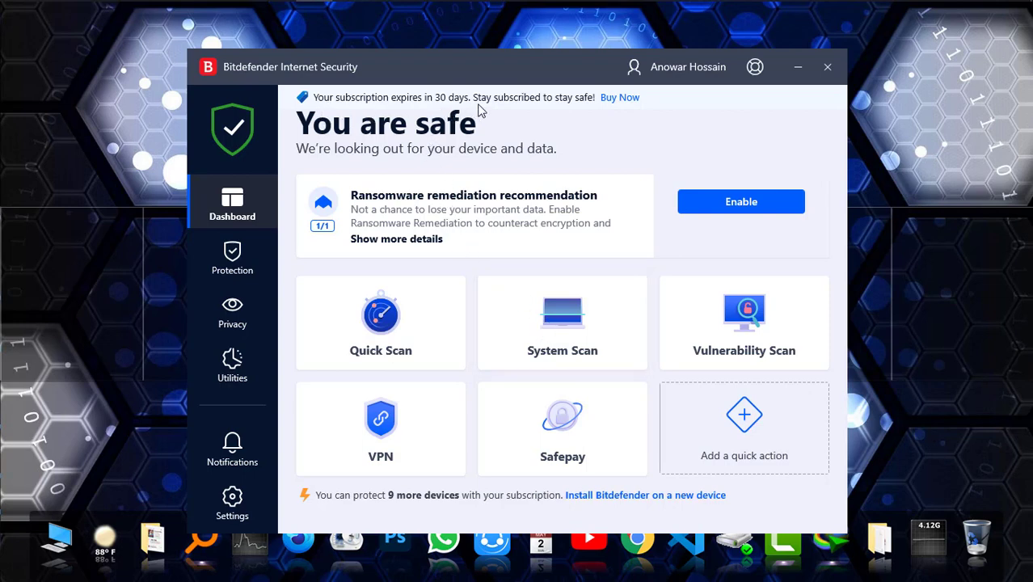
drag(525, 69, 522, 59)
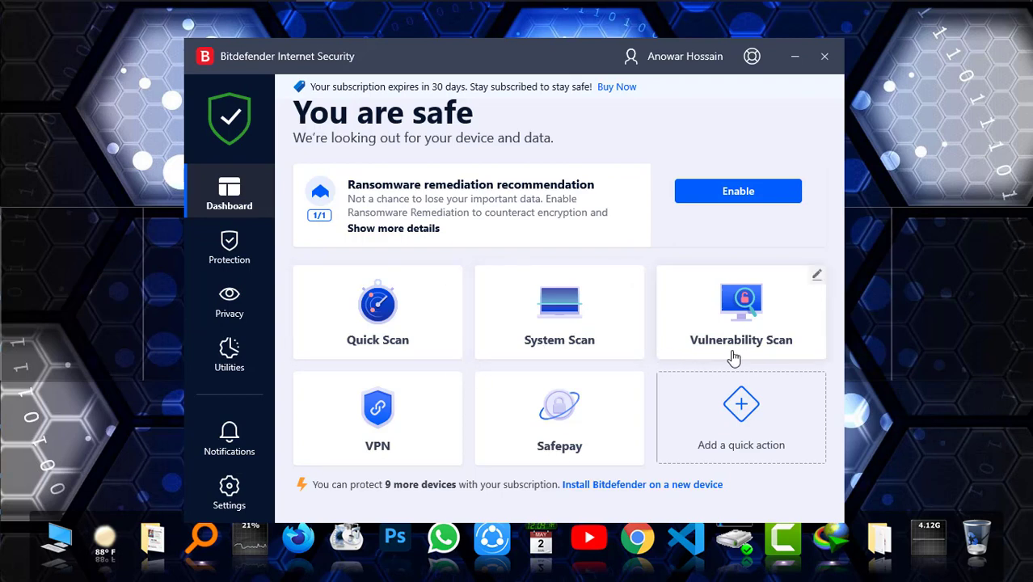
click(426, 428)
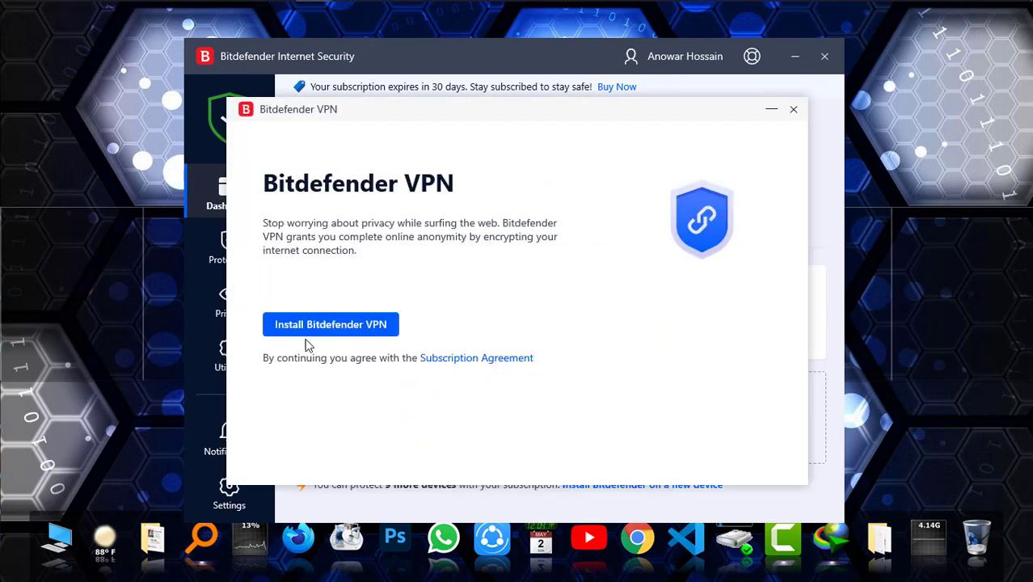
click(794, 108)
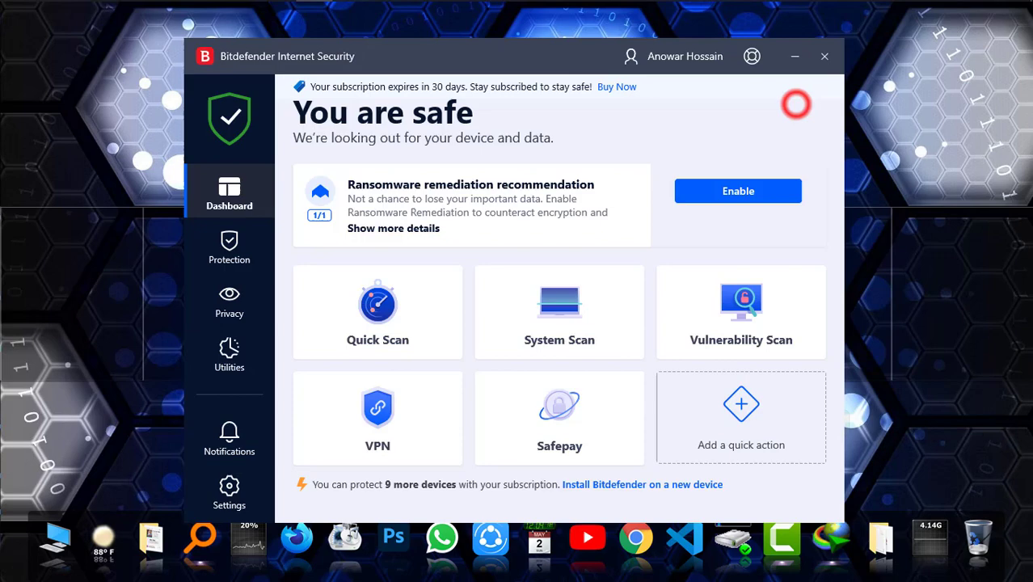
click(242, 257)
click(239, 296)
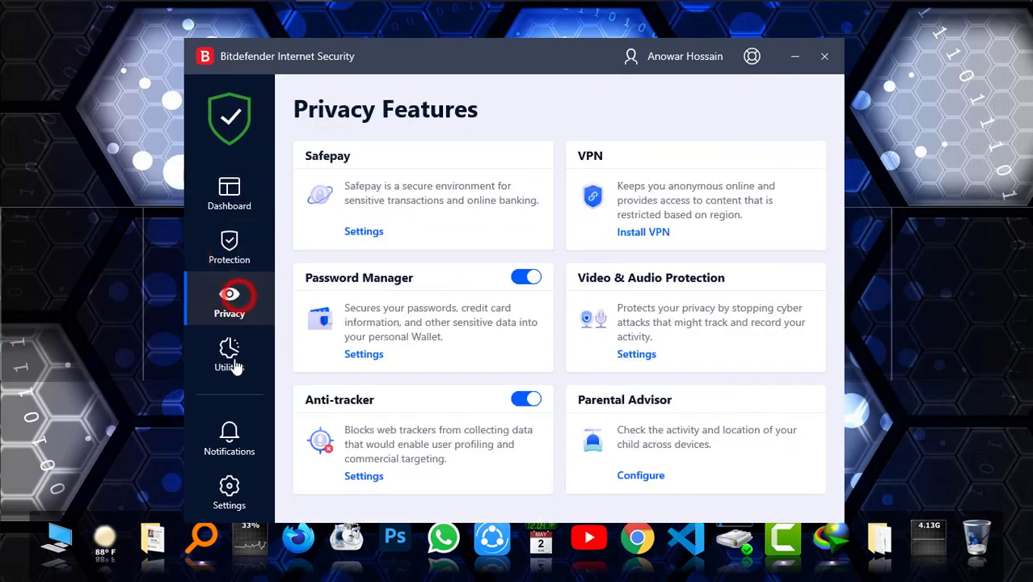
click(232, 363)
click(231, 207)
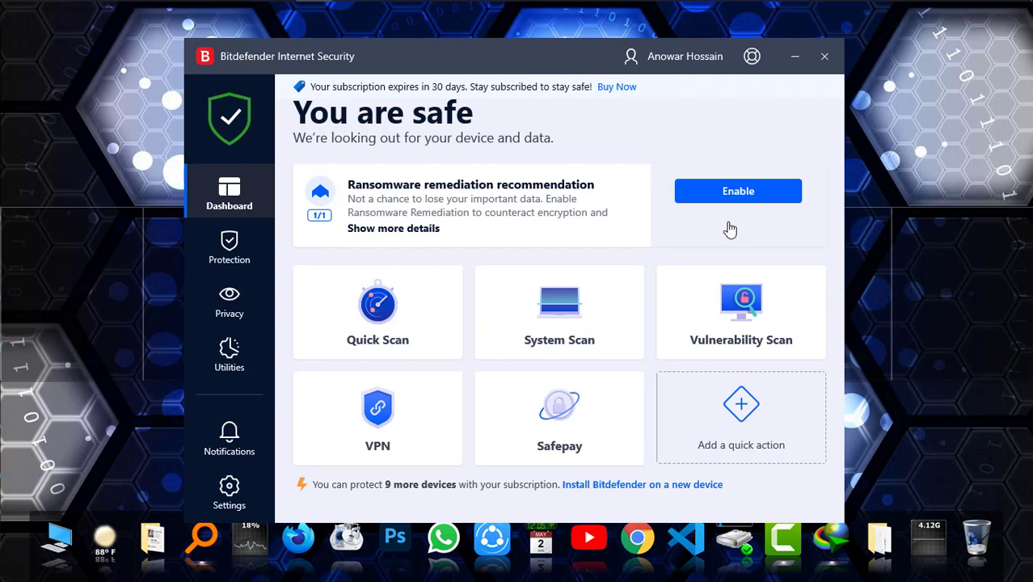
Close the Bitdefender Internet Security main window
click(826, 56)
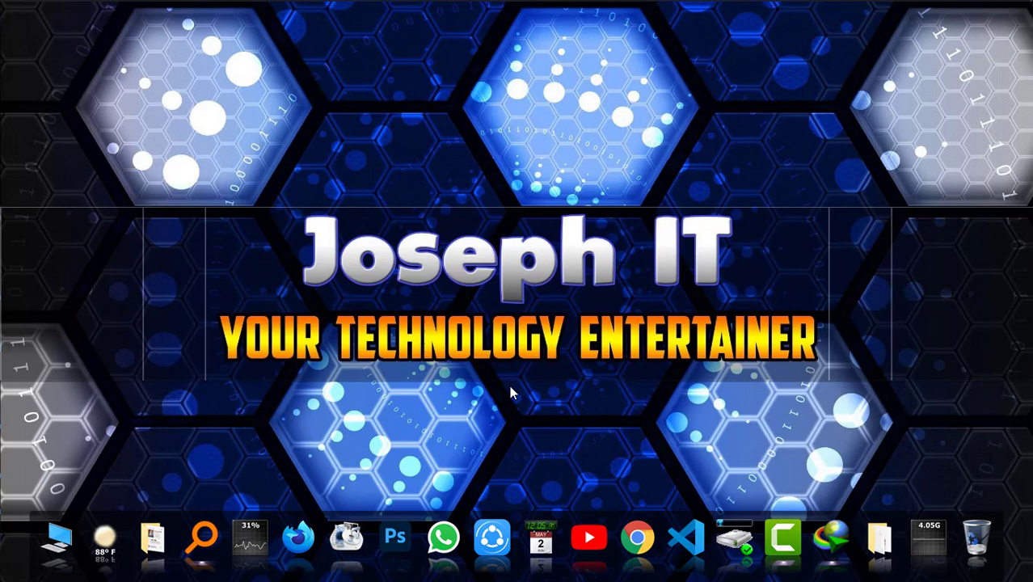